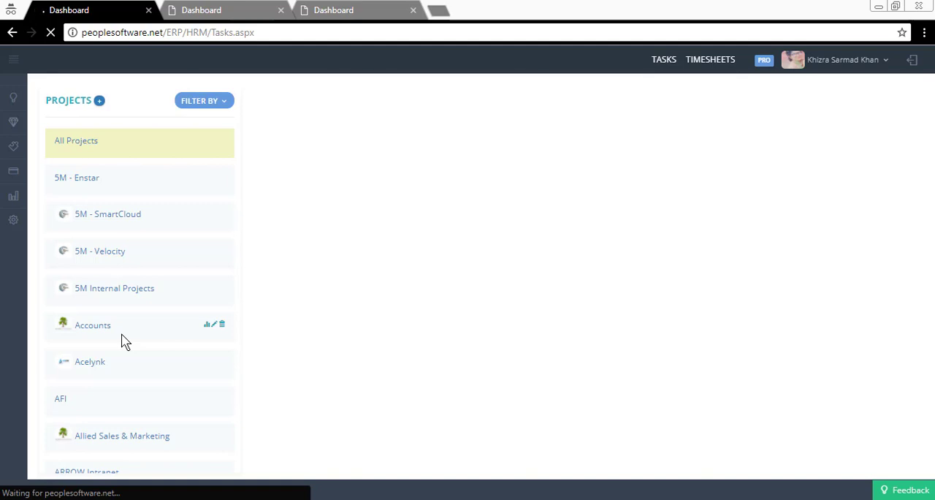
# Step: Look over the filter choices available for the projects list and leave the filter unchanged
pyautogui.click(197, 107)
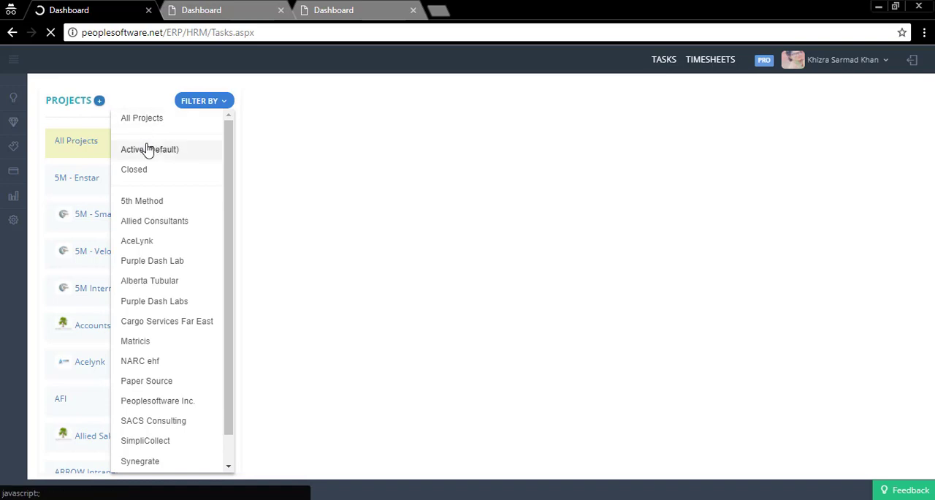
pyautogui.click(188, 103)
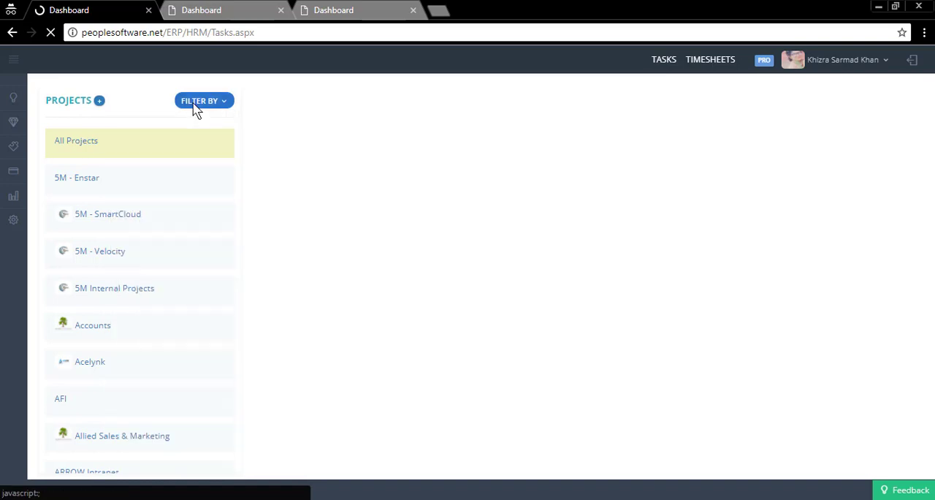
# Step: Open the form for starting a new project and review its client domain choices, Budgeted Amount and billable settings
pyautogui.click(99, 102)
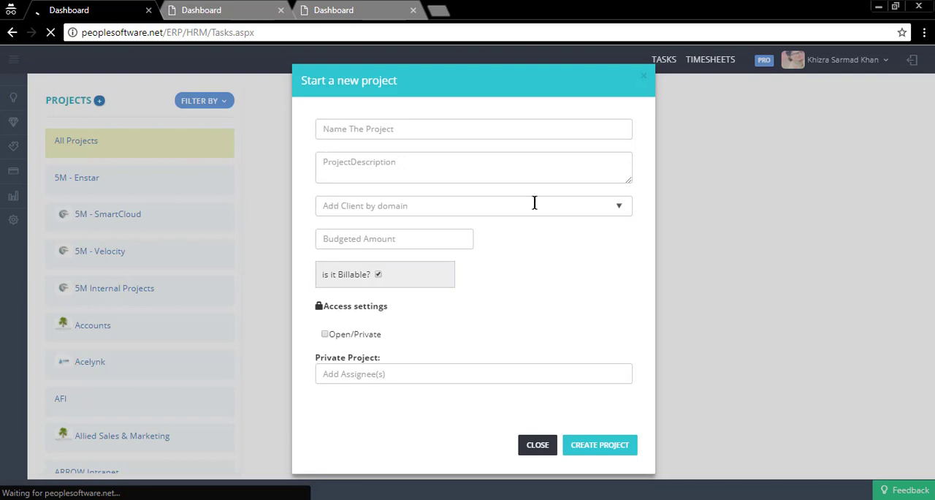
pyautogui.click(621, 209)
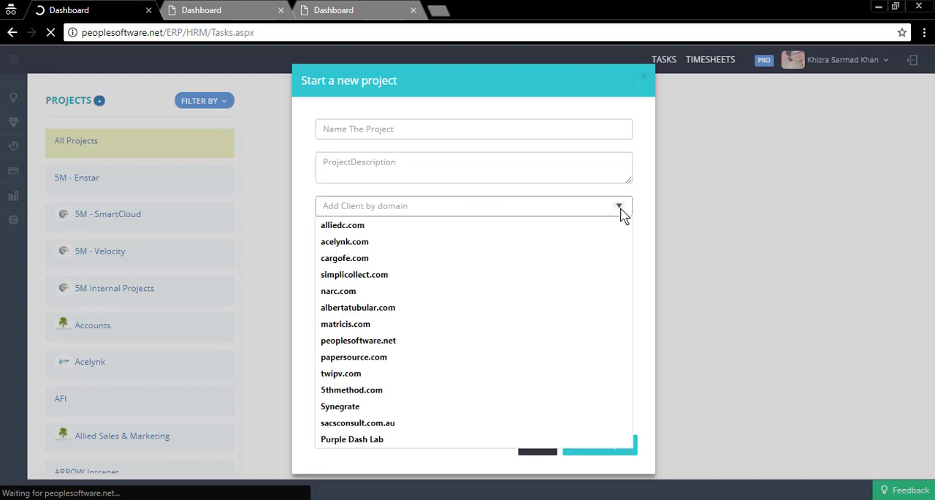
pyautogui.click(344, 207)
pyautogui.click(307, 217)
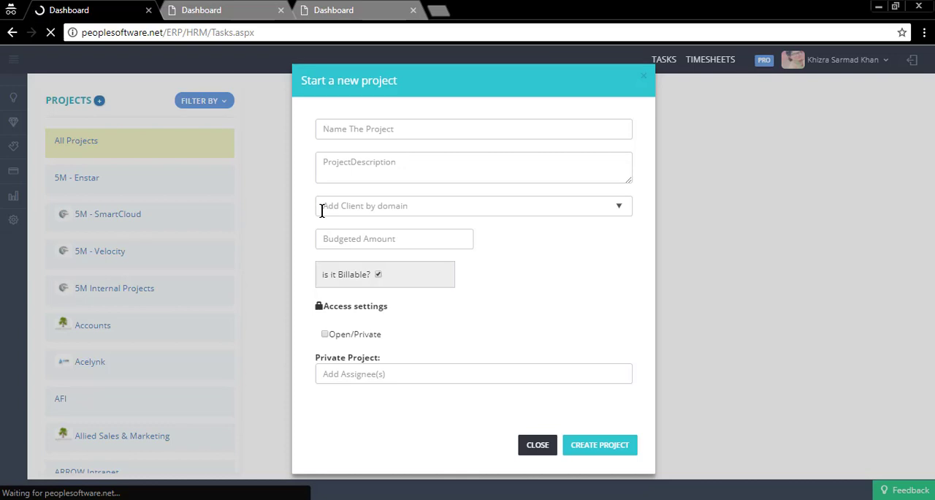
pyautogui.click(336, 244)
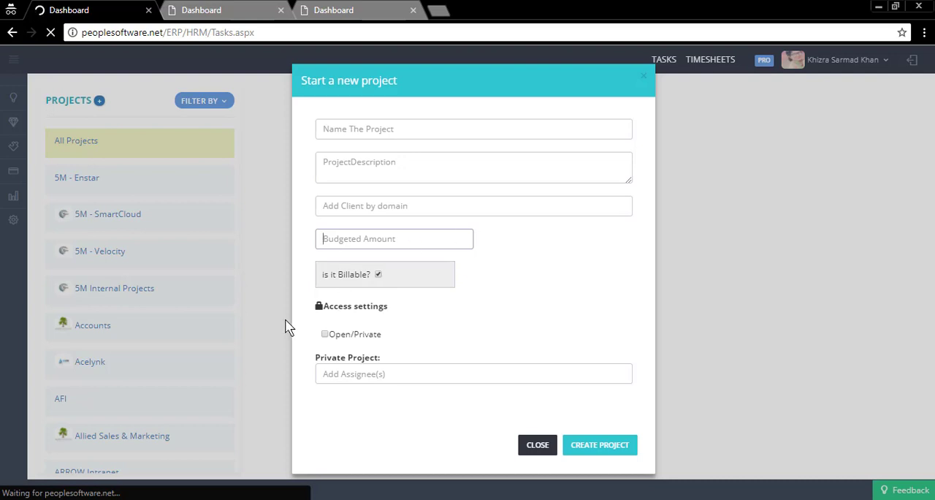
pyautogui.click(334, 286)
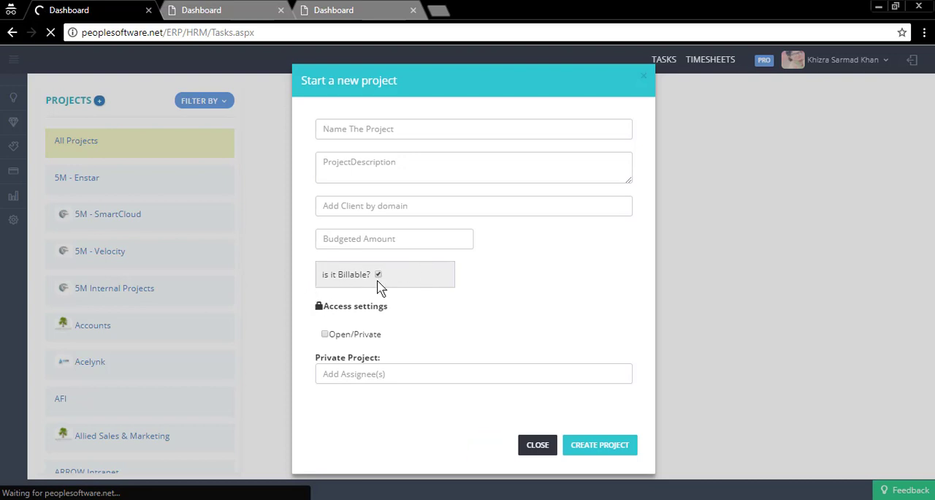
# Step: Open the timesheet and examine Monday's billable and non-billable hour cells for the "marketing videos page level 1 min vids" task
pyautogui.click(218, 9)
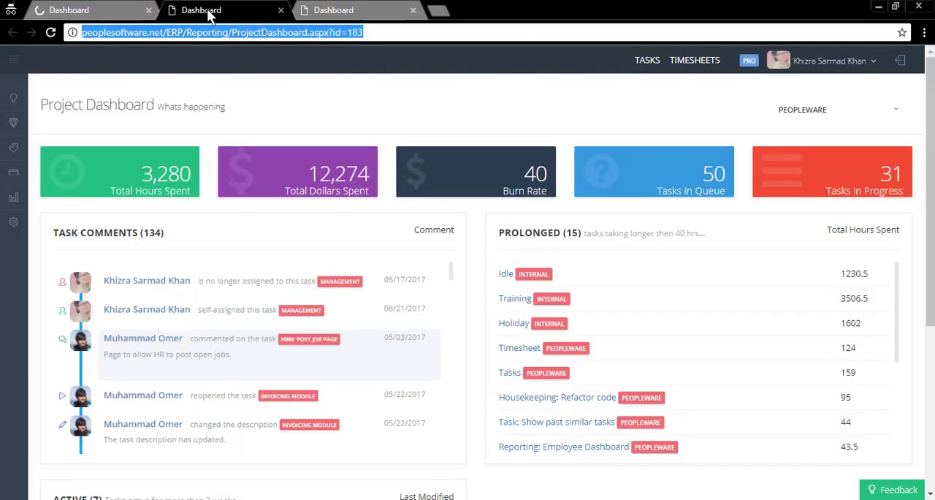
pyautogui.click(310, 10)
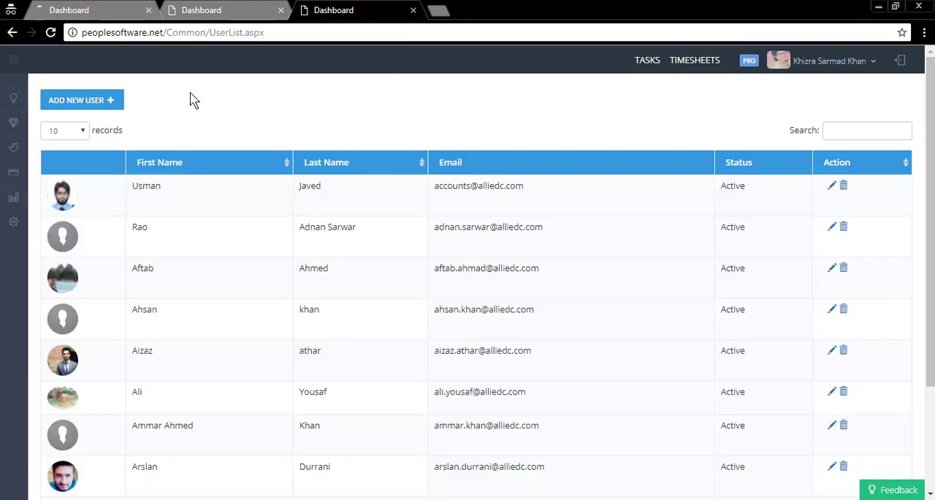
pyautogui.click(693, 61)
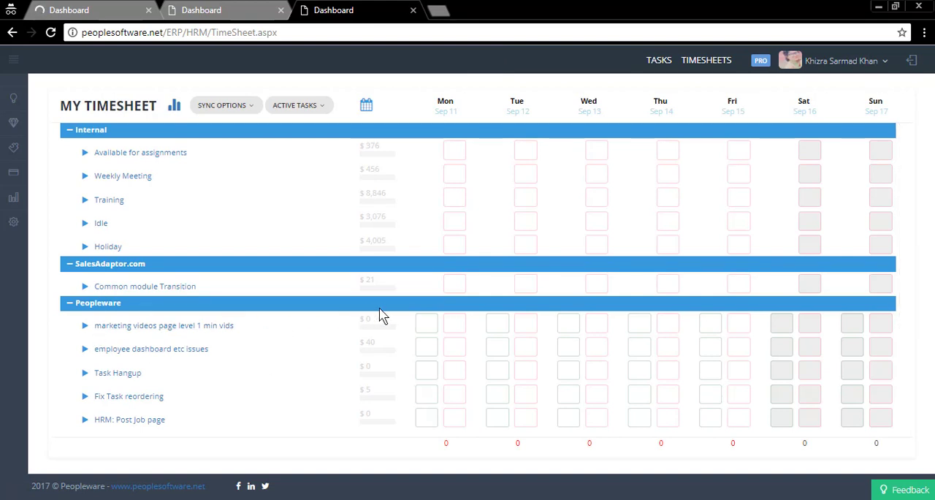
pyautogui.click(426, 324)
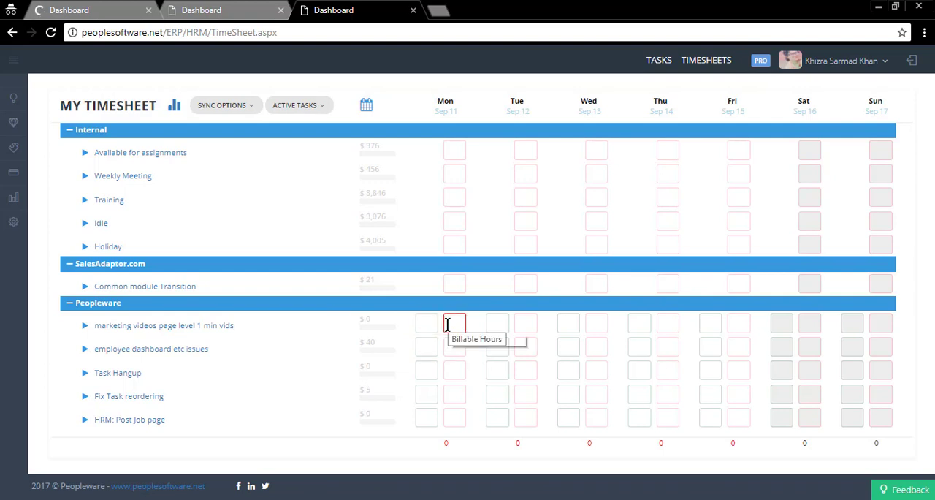
pyautogui.click(446, 324)
pyautogui.click(426, 324)
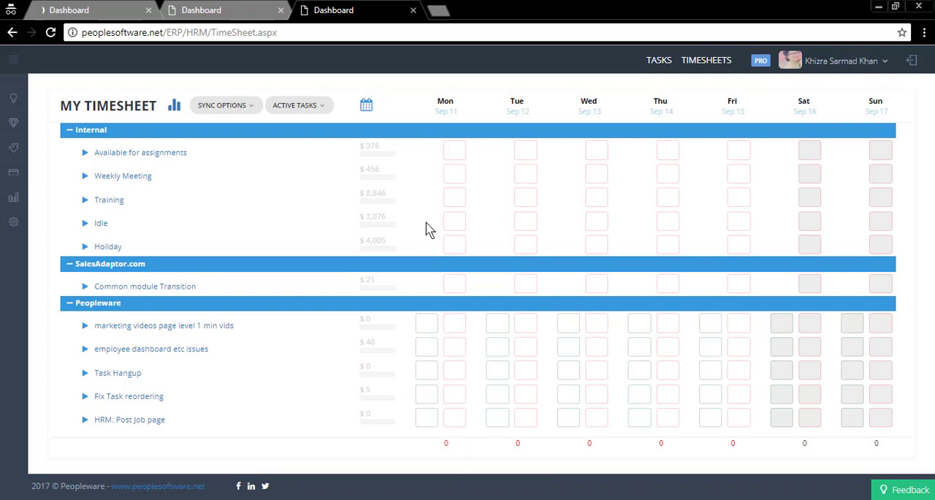
# Step: Back in the new project form, examine the Open/Private access setting and assignee choices, and close the form without creating a project
pyautogui.click(107, 7)
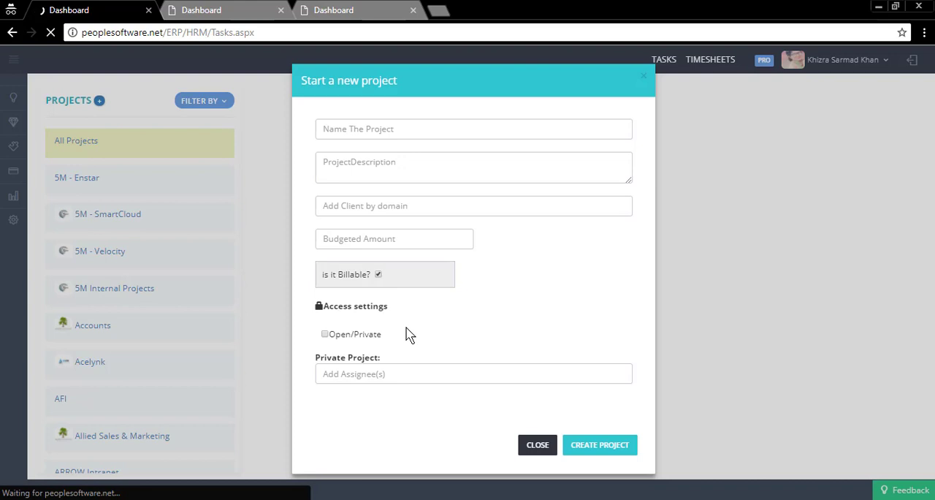
pyautogui.click(326, 335)
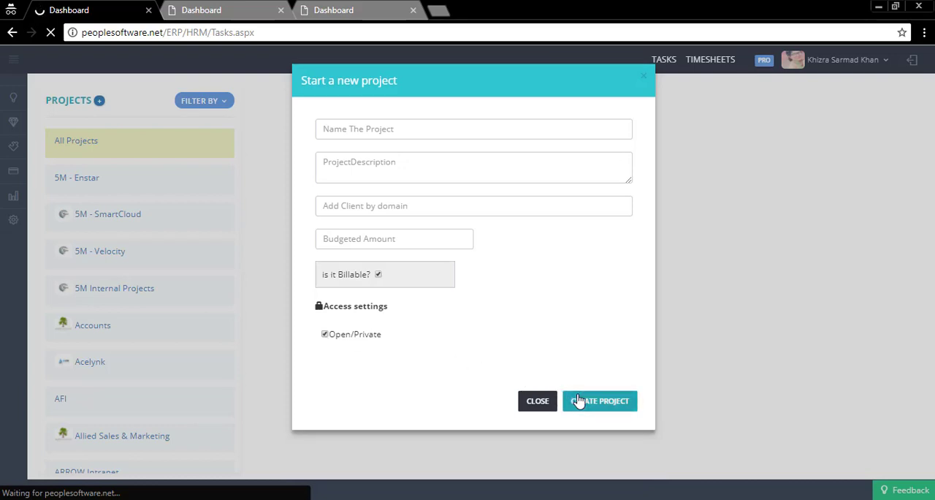
pyautogui.click(325, 336)
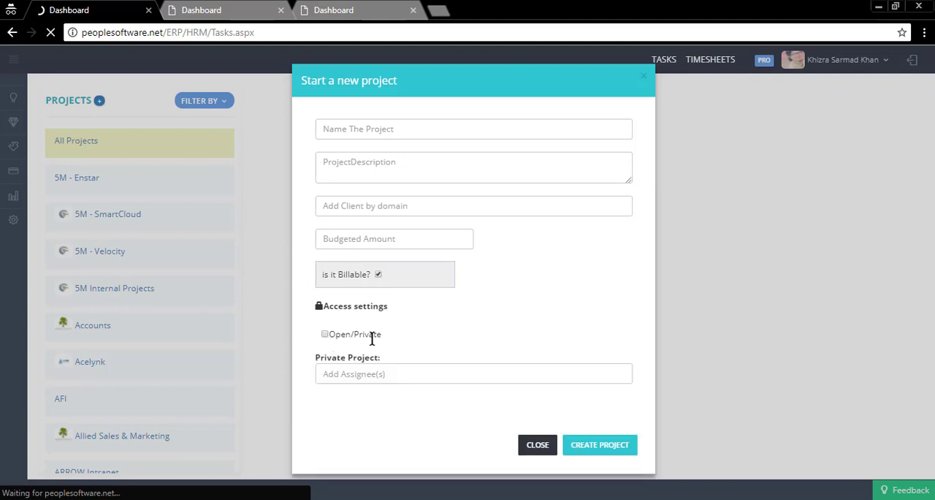
pyautogui.click(341, 376)
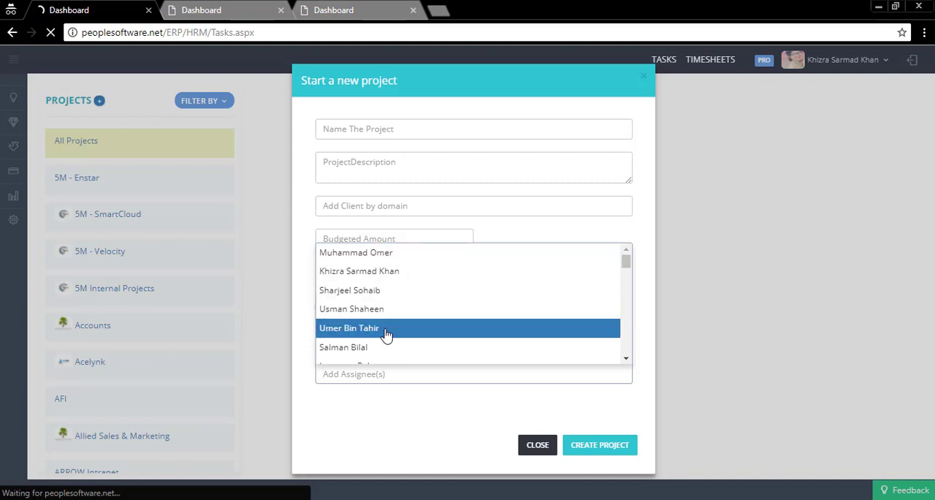
pyautogui.click(390, 421)
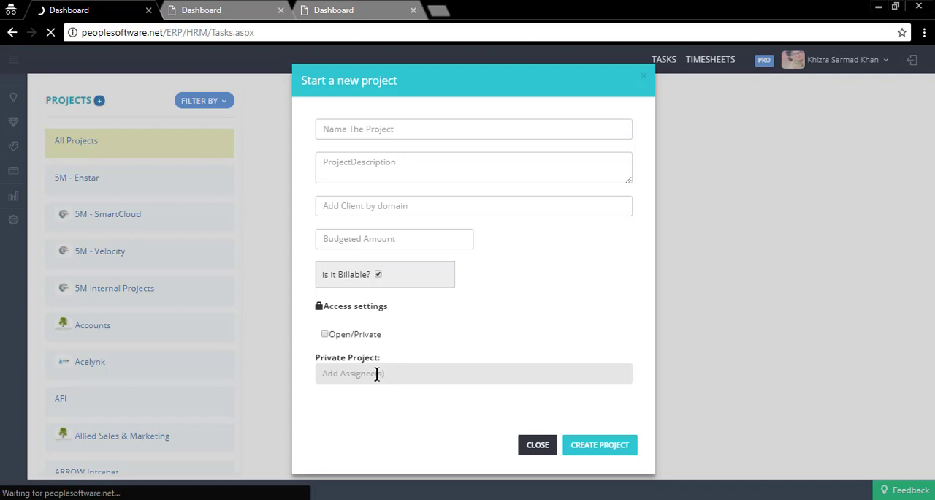
pyautogui.click(377, 374)
pyautogui.click(389, 404)
pyautogui.click(550, 448)
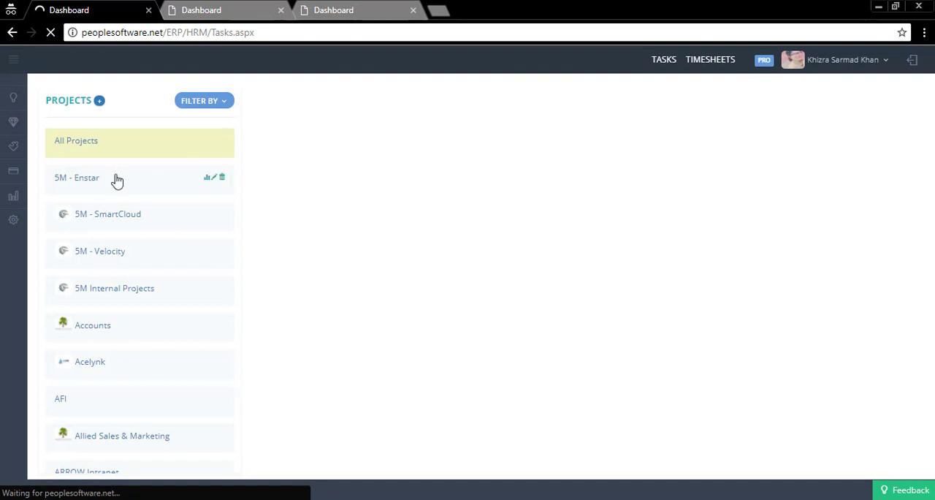
# Step: Find the Peopleware project in the list, review its edit form, and close the form without saving changes
pyautogui.scroll(-6, 110, 316)
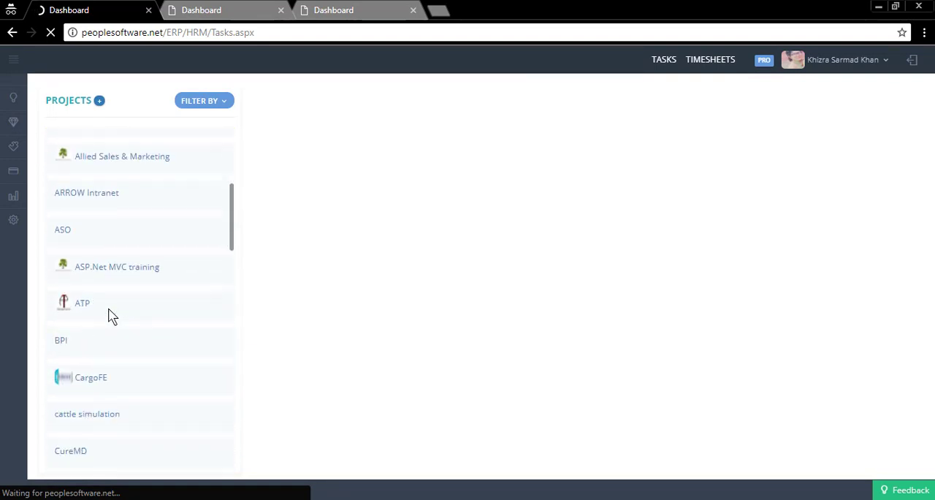
pyautogui.scroll(6, 110, 315)
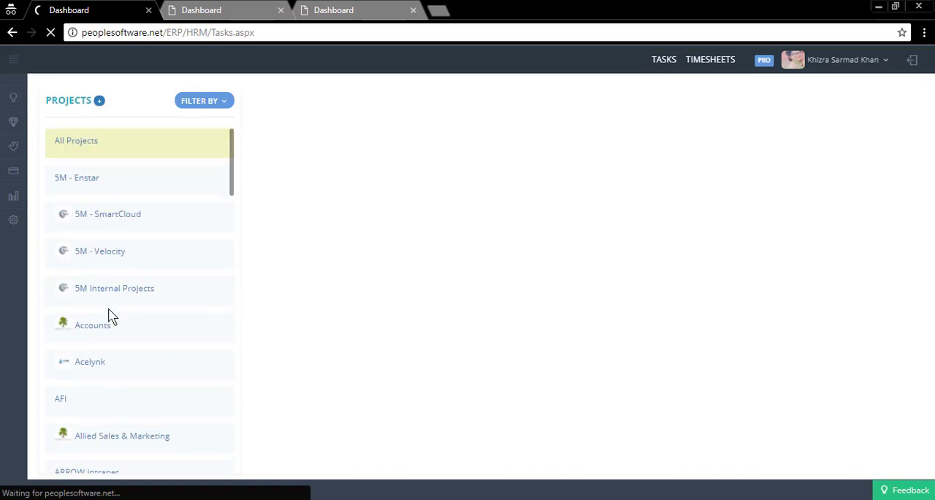
pyautogui.scroll(-7, 108, 315)
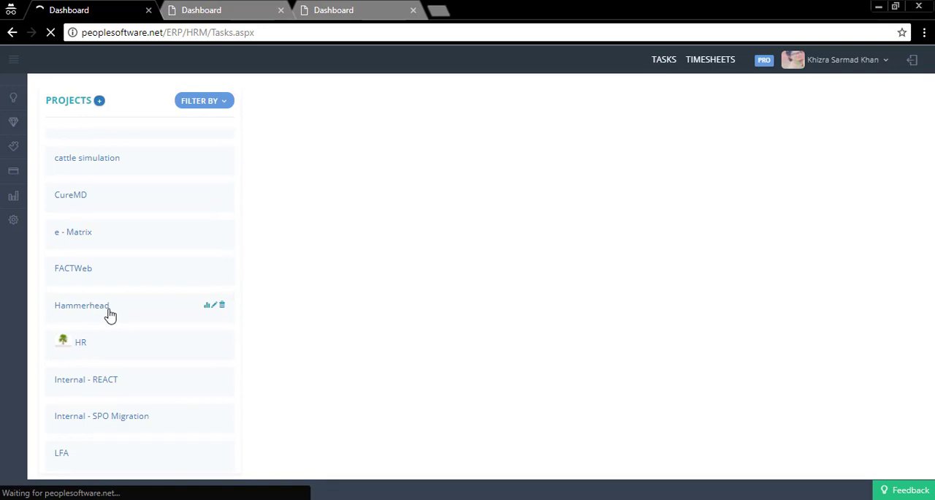
pyautogui.scroll(-4, 108, 316)
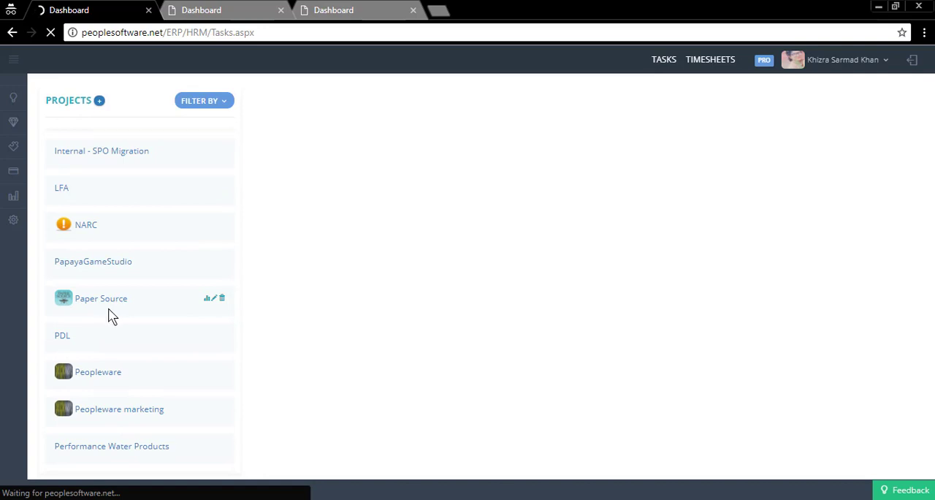
pyautogui.scroll(-3, 110, 316)
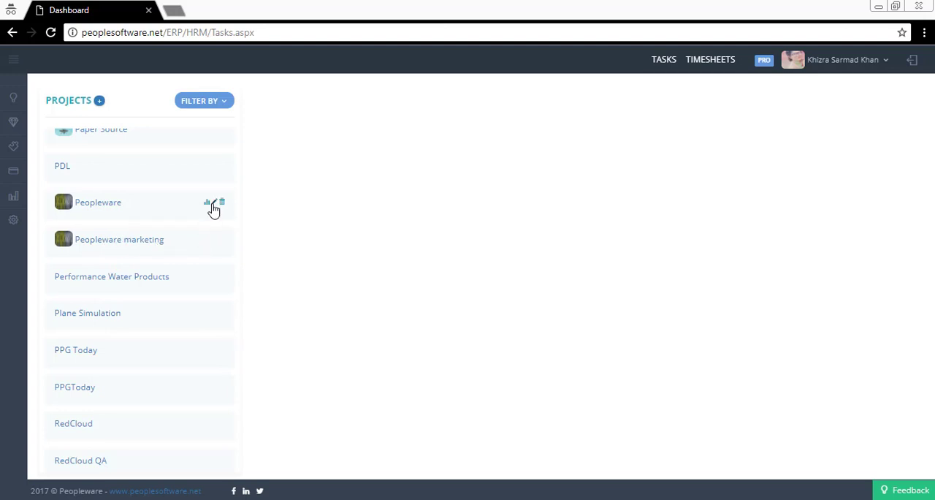
pyautogui.click(214, 202)
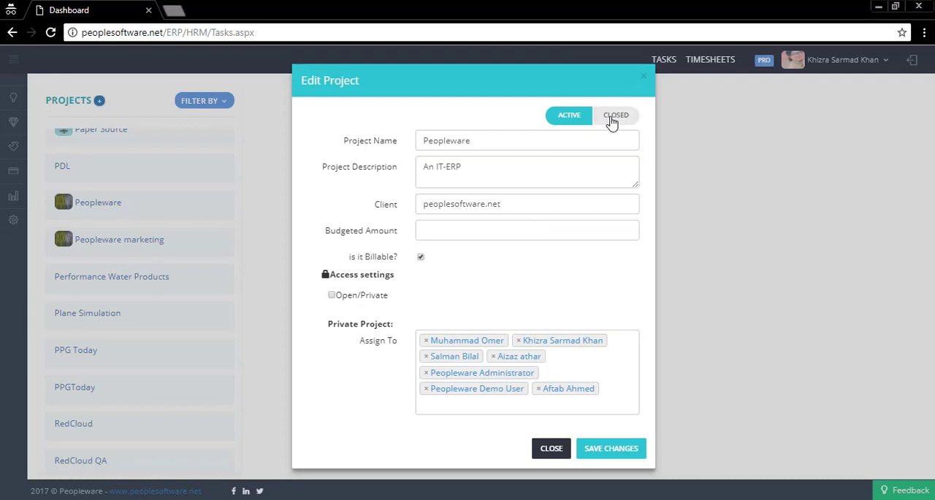
pyautogui.click(552, 448)
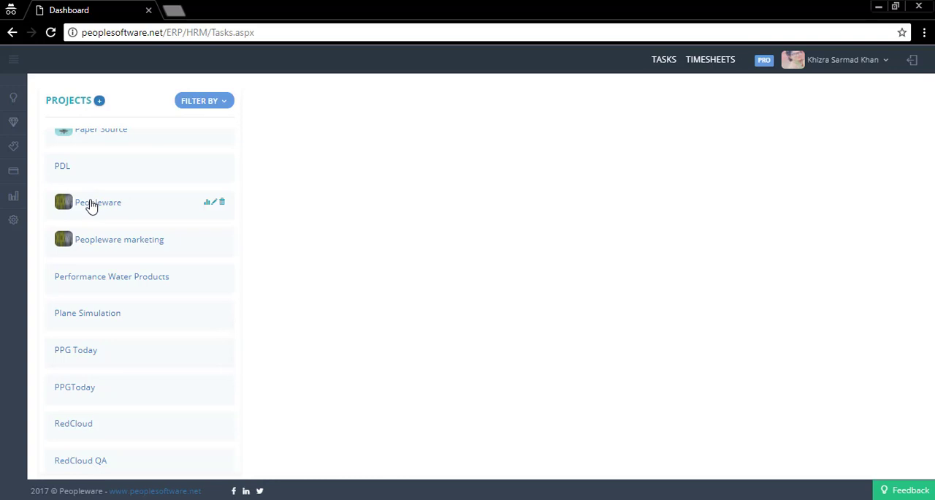
# Step: Add the task "misc changes" to the Peopleware project and move the "marketing videos page level 1 min vids" task just below "Misc Minor changes"
pyautogui.click(91, 205)
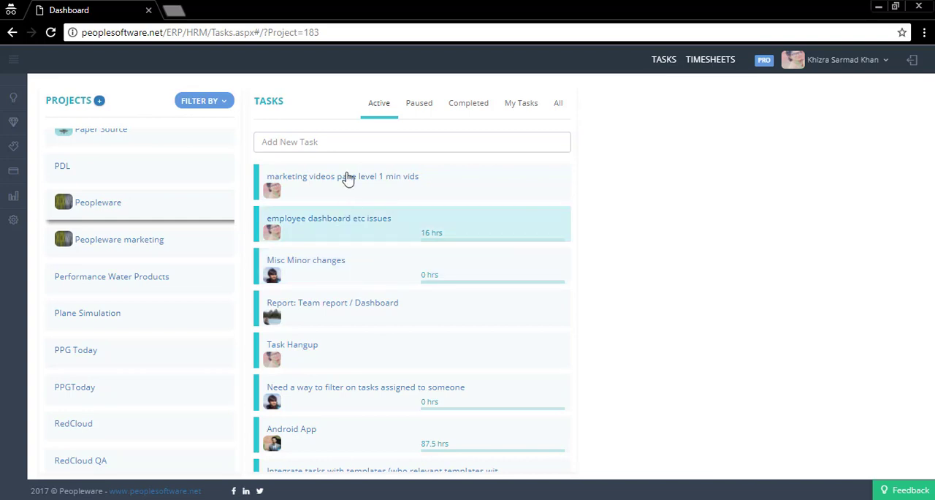
pyautogui.click(341, 142)
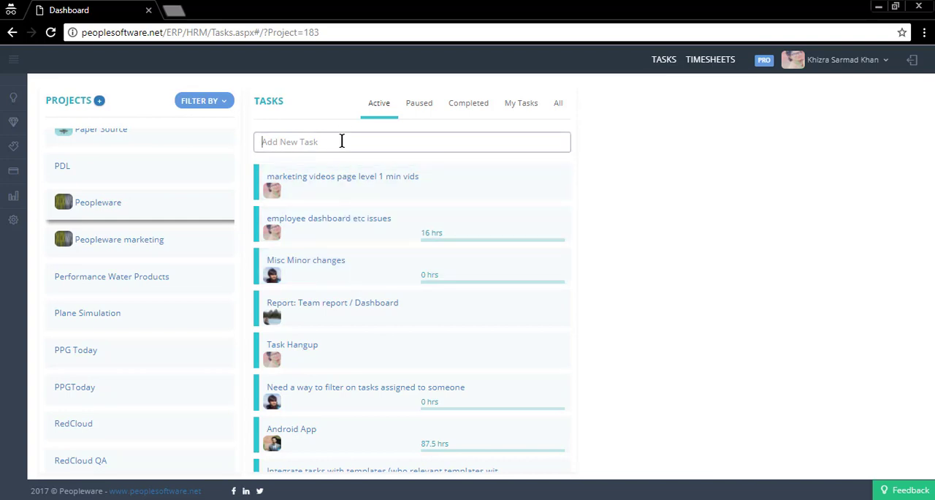
pyautogui.write('misc changes')
pyautogui.press('Return')
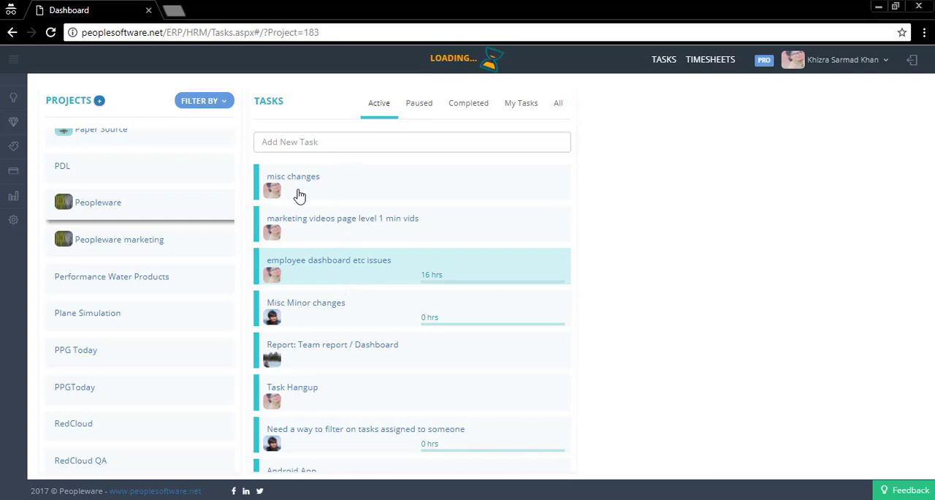
pyautogui.moveTo(259, 213); pyautogui.dragTo(265, 326)
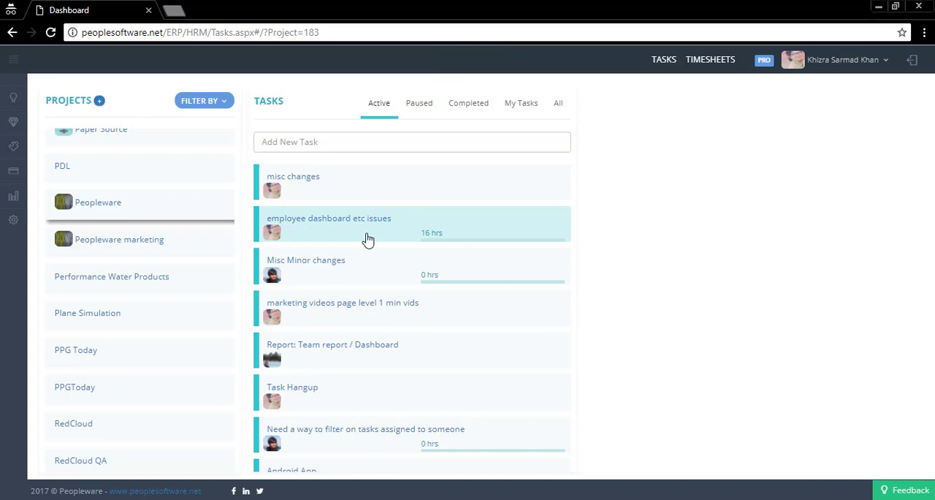
# Step: View the Peopleware project's tasks by the Paused, Completed, My Tasks and All categories
pyautogui.click(416, 108)
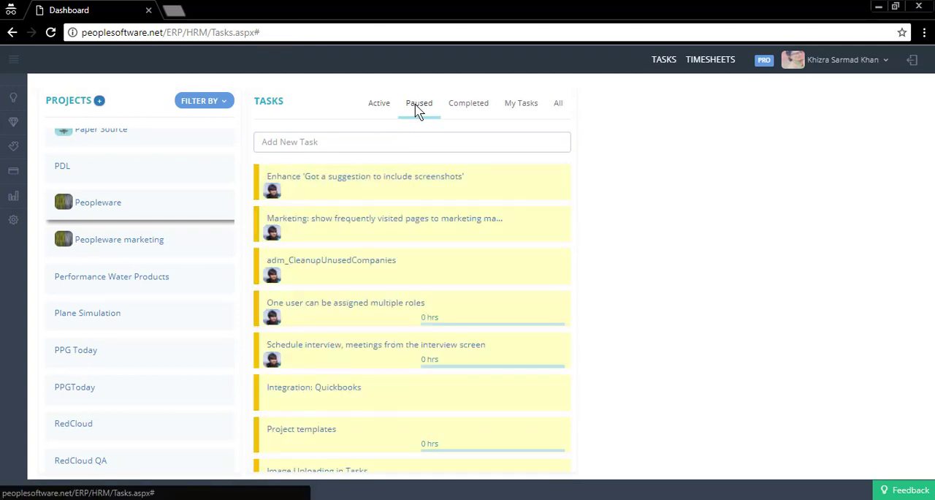
pyautogui.click(471, 108)
pyautogui.click(527, 108)
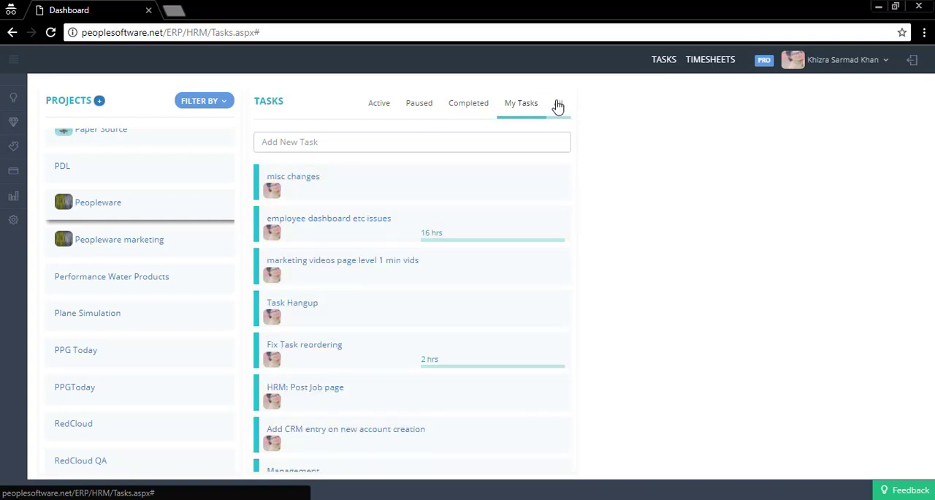
pyautogui.click(559, 106)
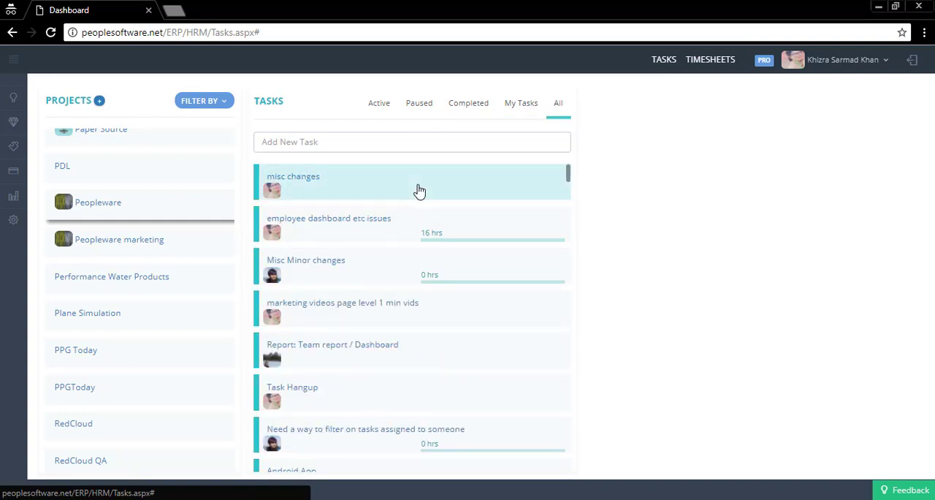
# Step: Open the "misc changes" task and review its similar completed tasks and the skills that can be recorded for it
pyautogui.click(311, 179)
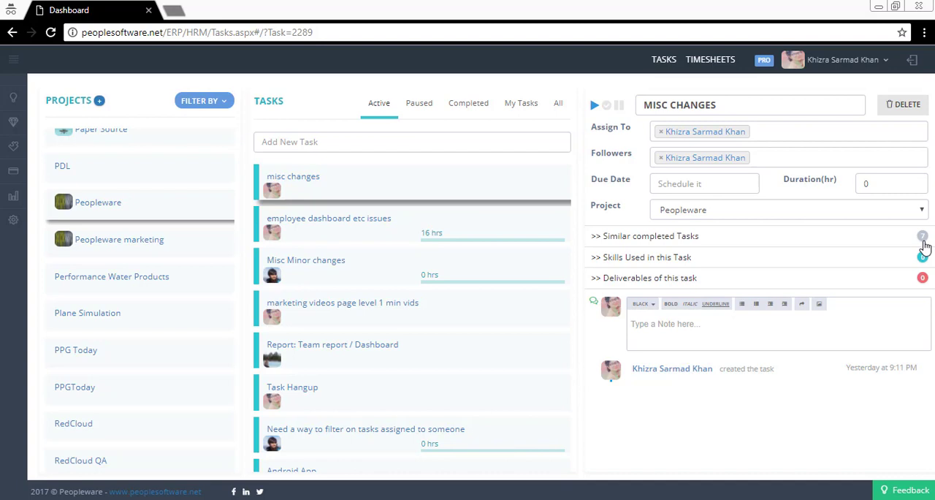
pyautogui.click(651, 236)
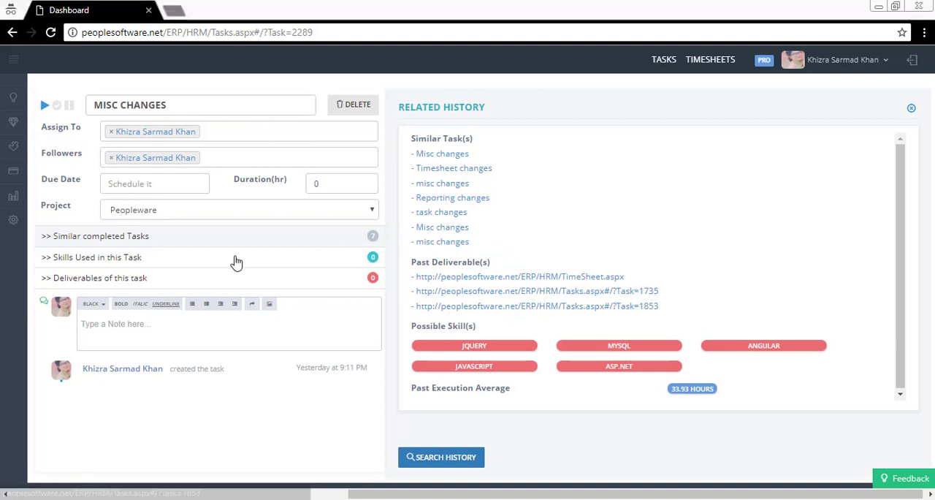
pyautogui.click(93, 265)
pyautogui.click(411, 152)
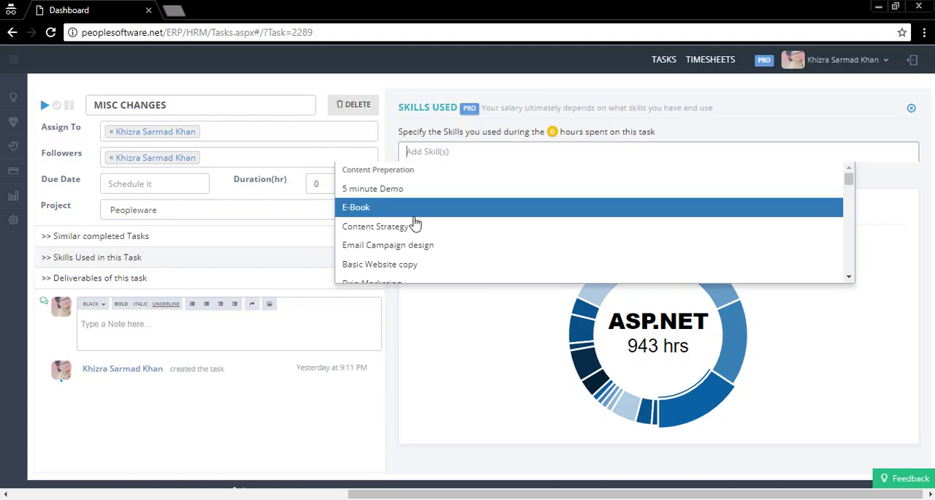
pyautogui.click(390, 156)
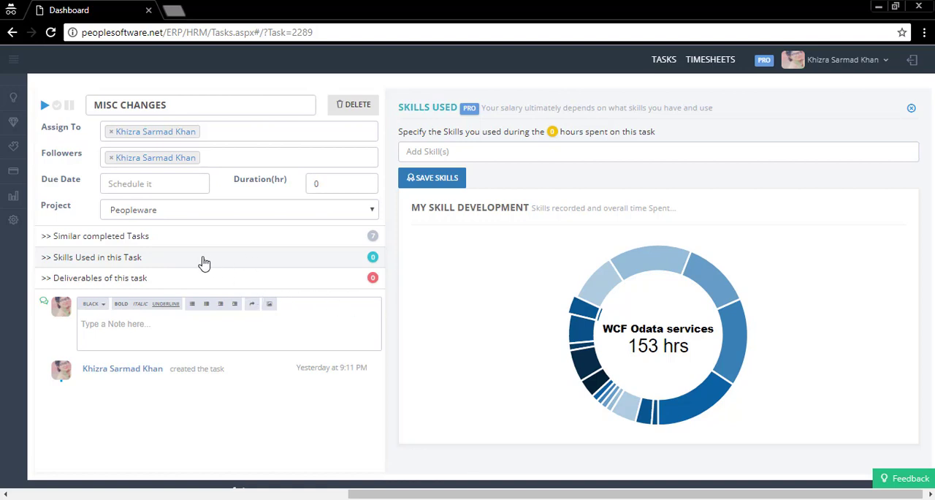
# Step: Review the deliverables options and related history of the "misc changes" task, and close the deliverables details
pyautogui.click(159, 279)
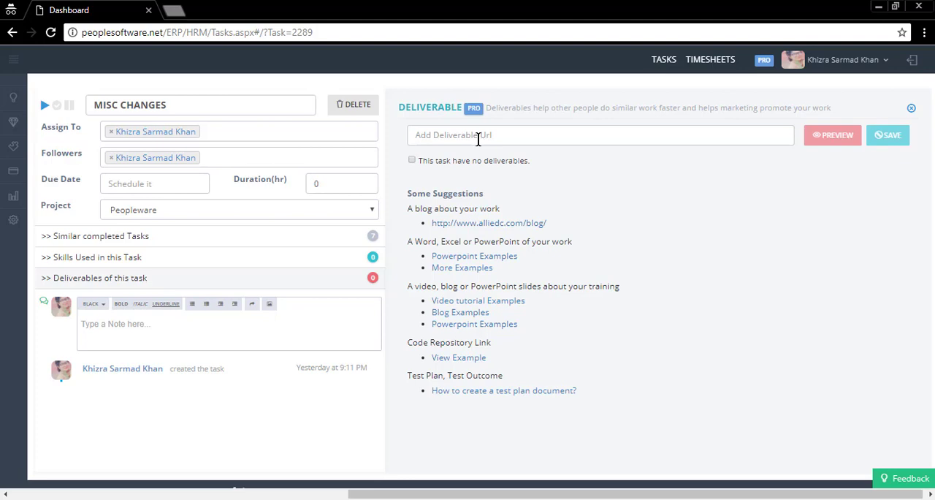
pyautogui.click(78, 239)
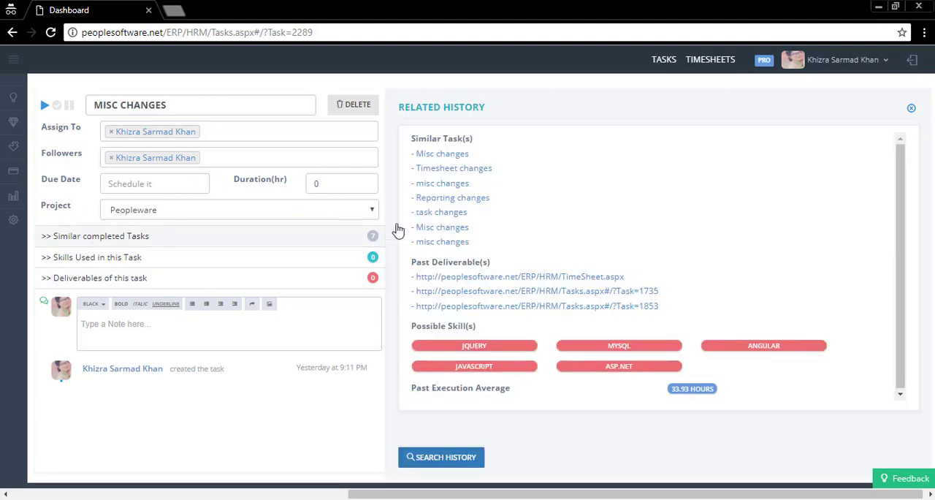
pyautogui.click(121, 282)
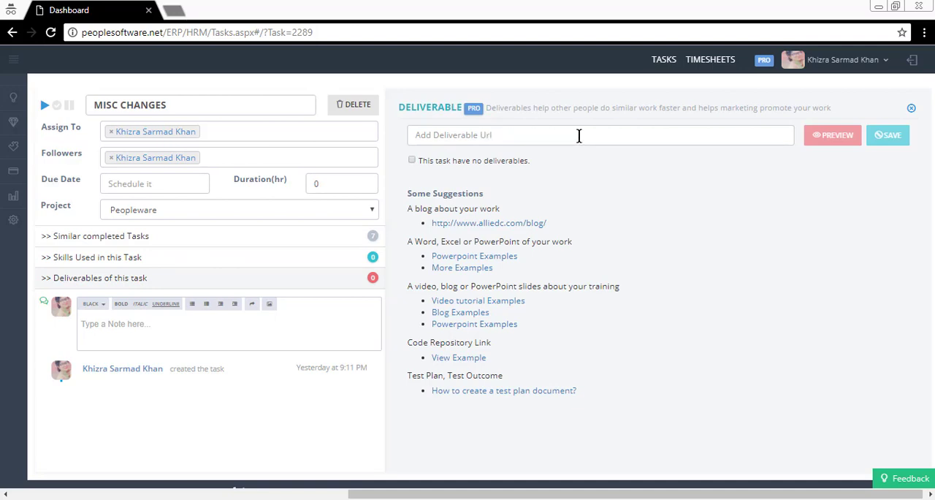
pyautogui.click(911, 110)
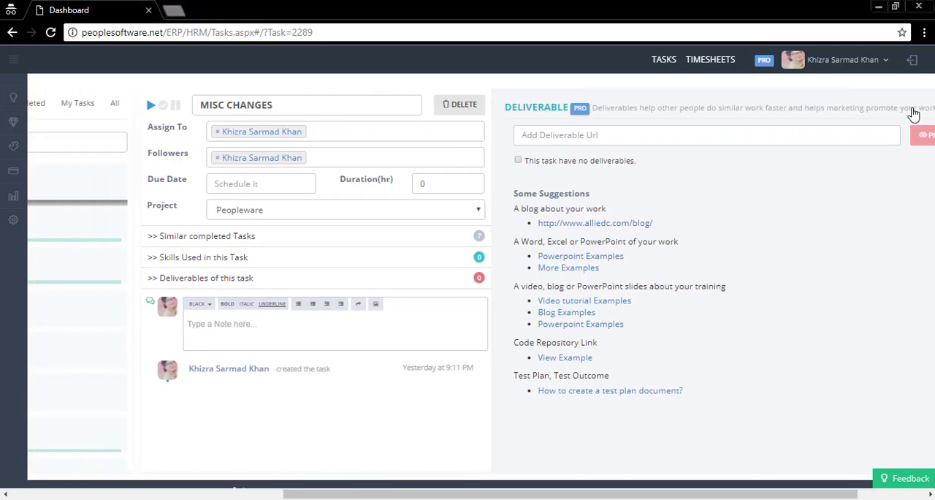